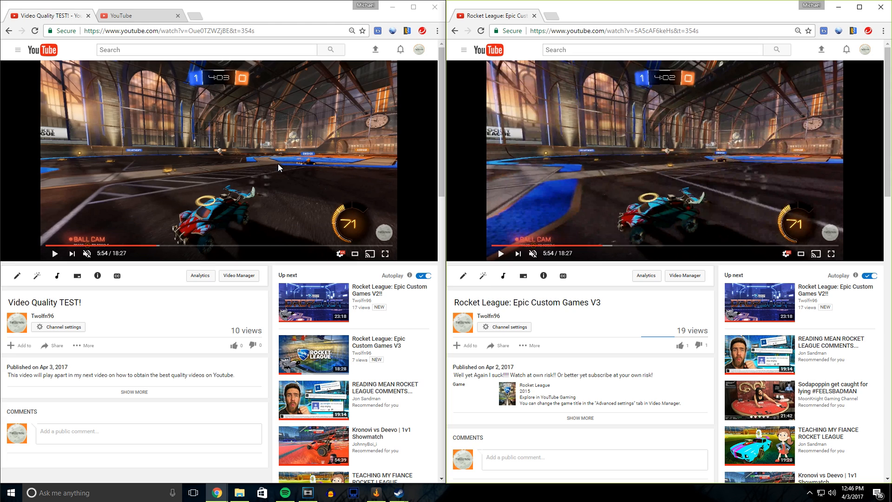
Compare the playback quality options offered for the Video Quality TEST! and Rocket League: Epic Custom Games V3 videos.
click(340, 254)
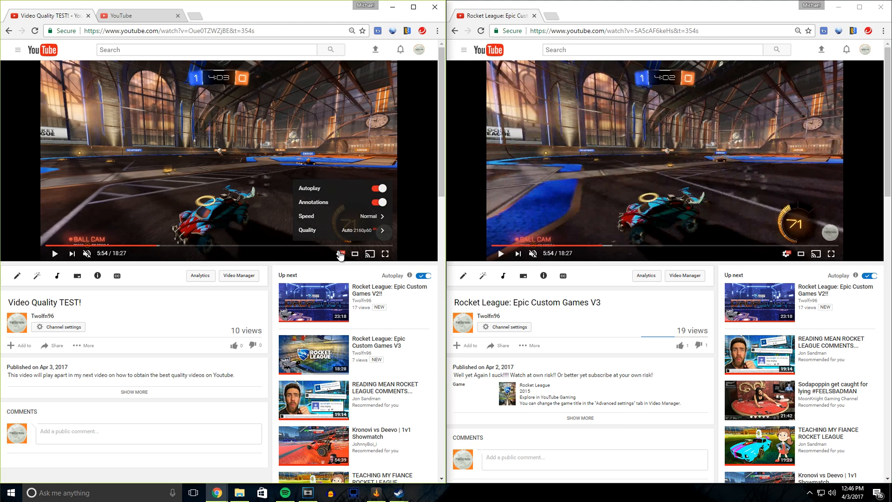
click(320, 140)
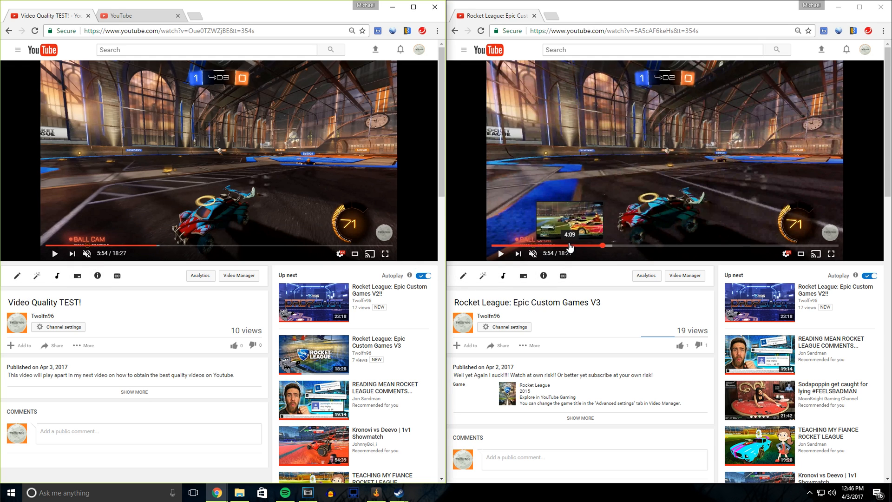
click(785, 253)
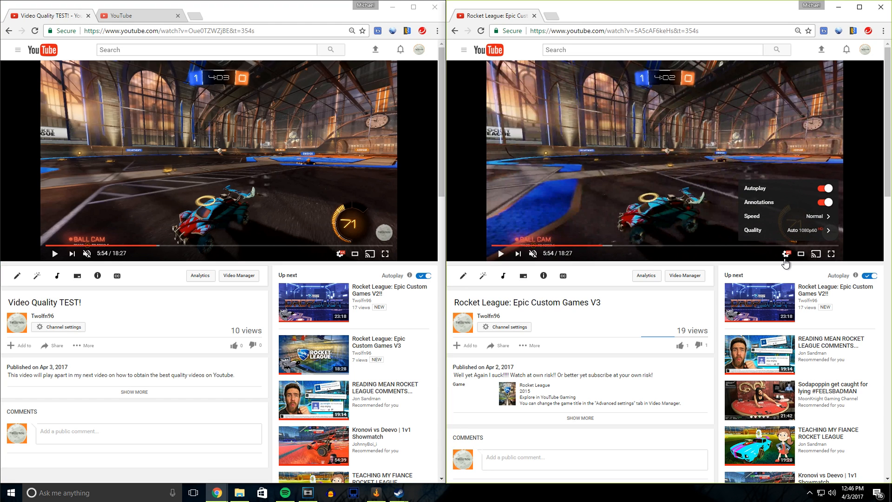
click(798, 230)
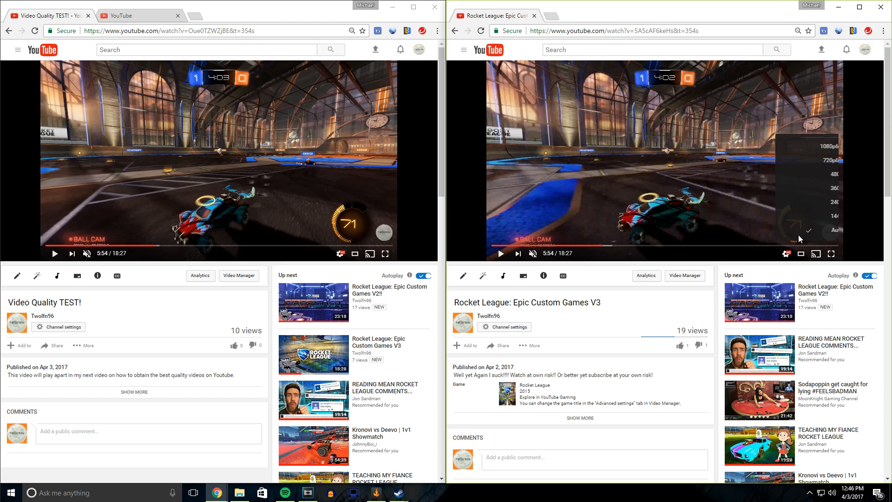
click(340, 253)
click(354, 230)
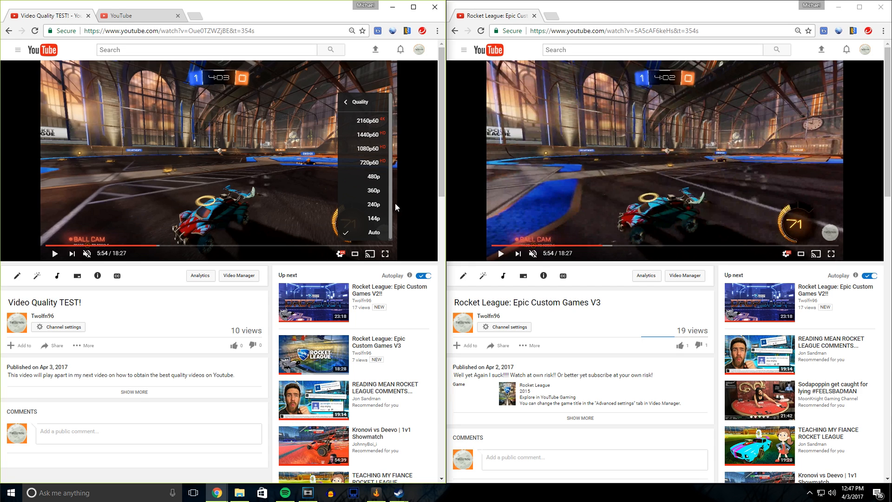
click(298, 212)
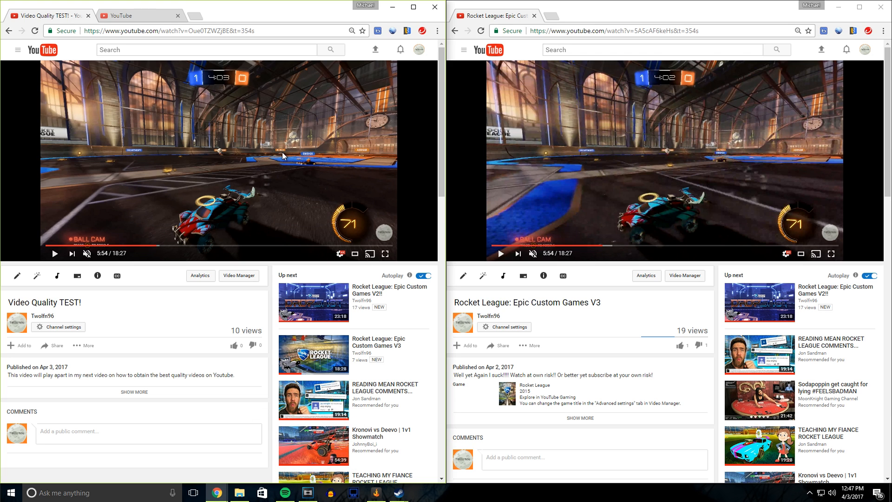
Switch to Vegas Pro and undo the last added plug-in.
click(304, 496)
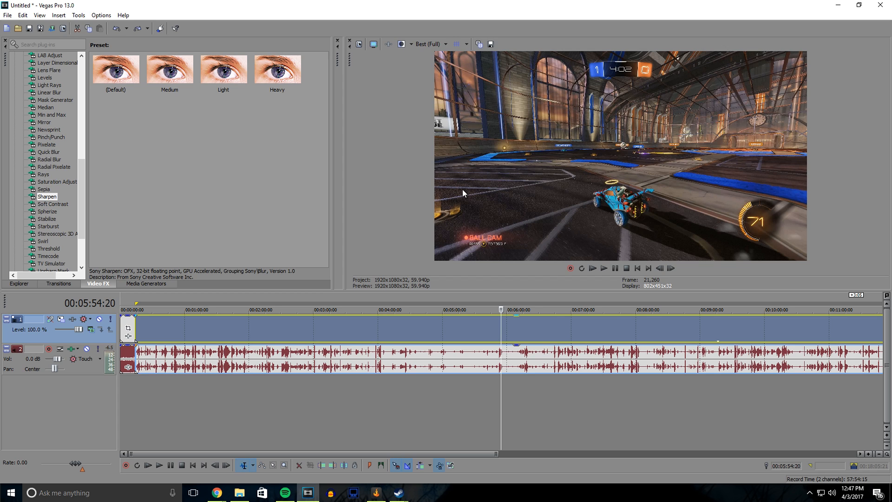
scroll(647, 353, down, 3)
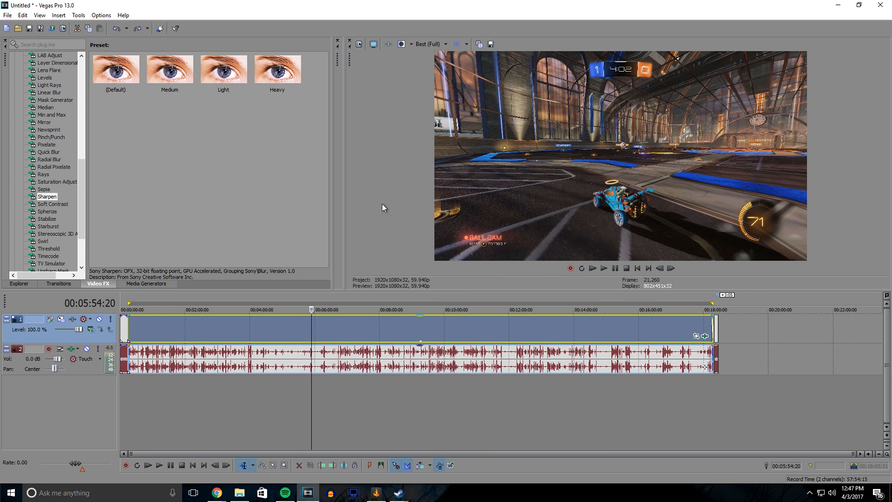
click(24, 19)
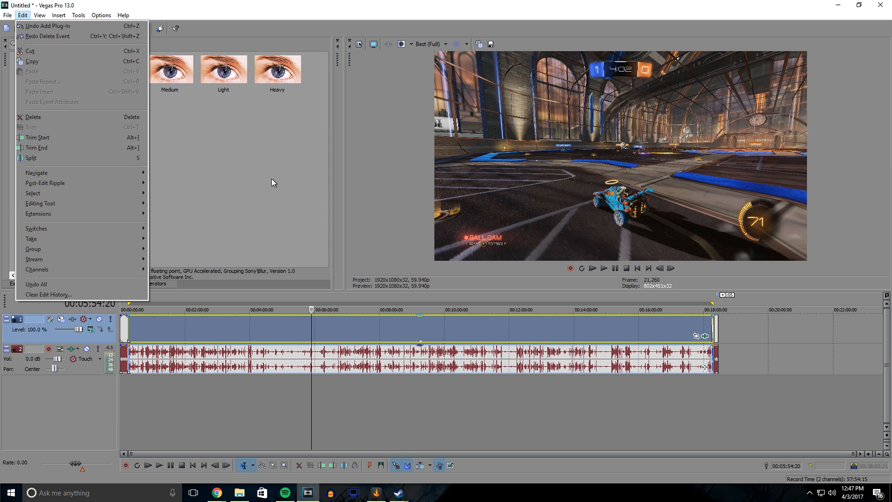
click(69, 26)
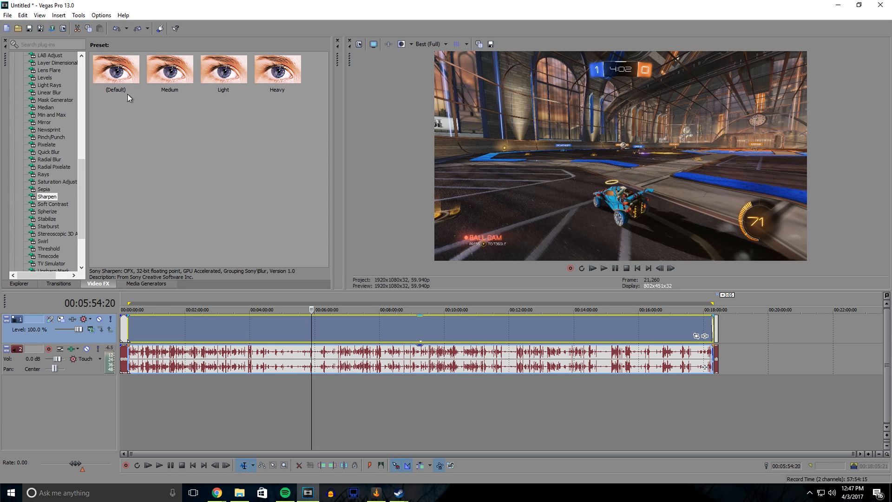
click(25, 16)
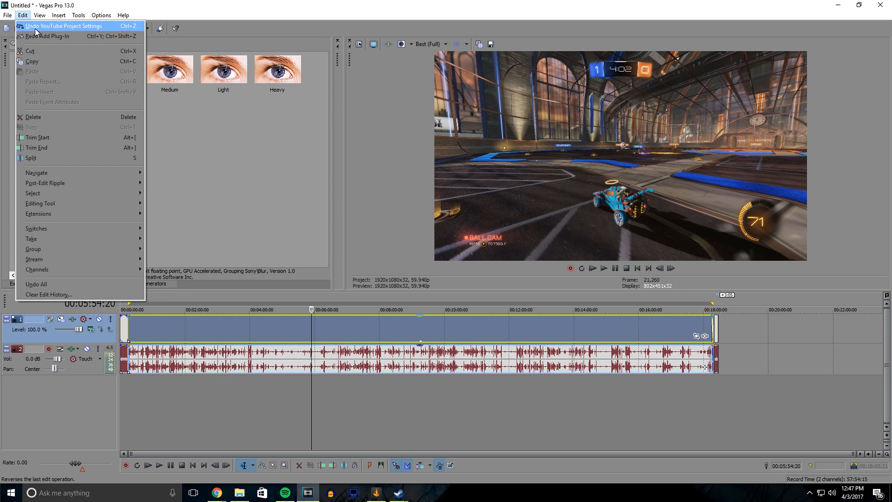
click(222, 117)
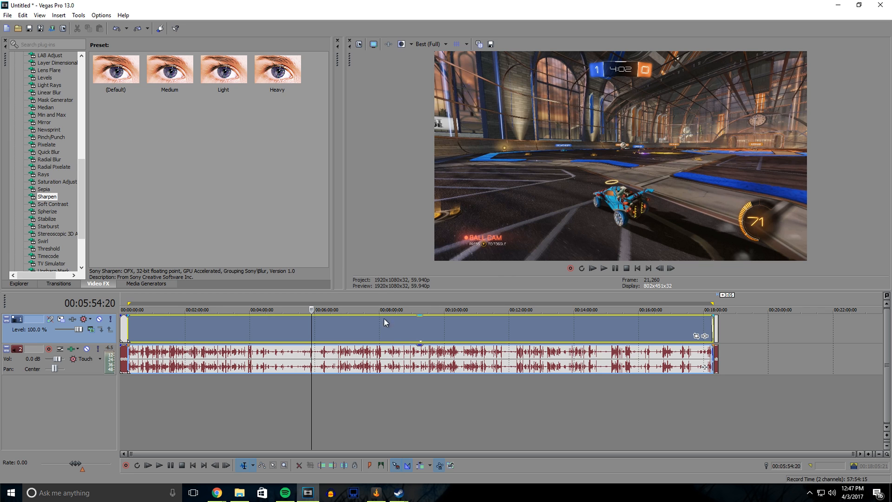
Review the frame rate in the project properties and make all new projects start with these settings.
click(361, 47)
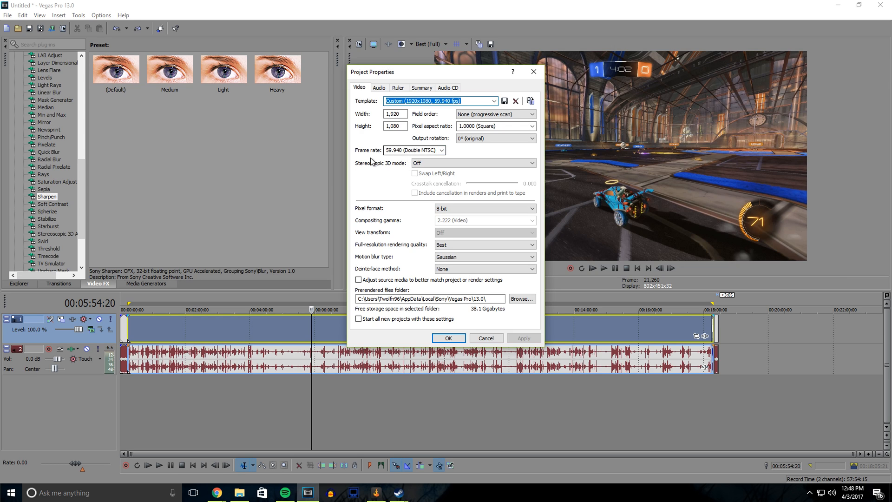
click(402, 151)
click(358, 319)
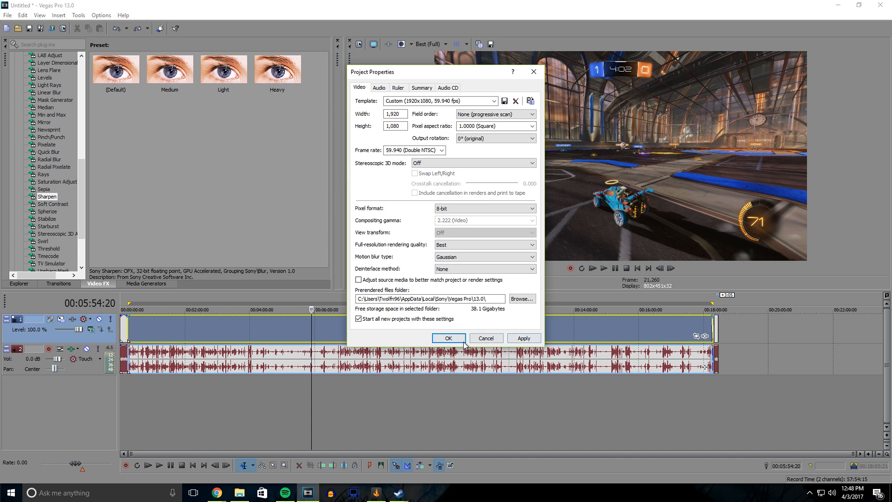
click(449, 338)
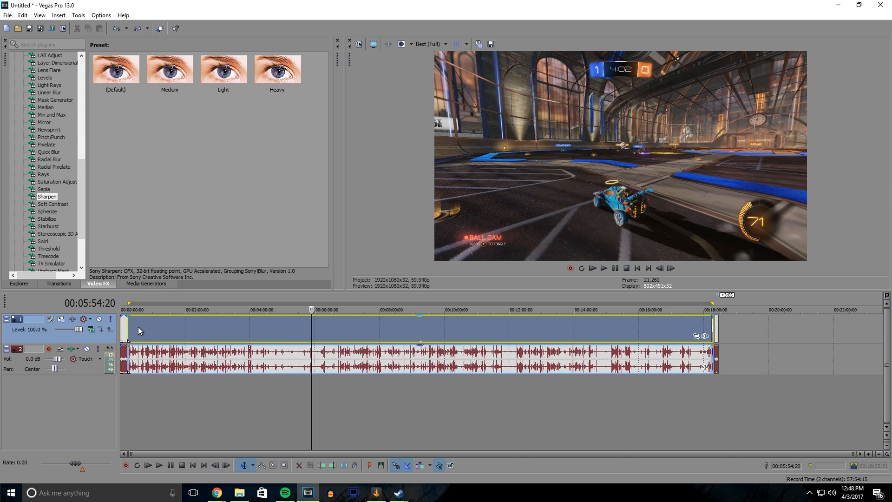
Set the main gameplay video event's resampling mode to Smart resample.
scroll(182, 336, up, 2)
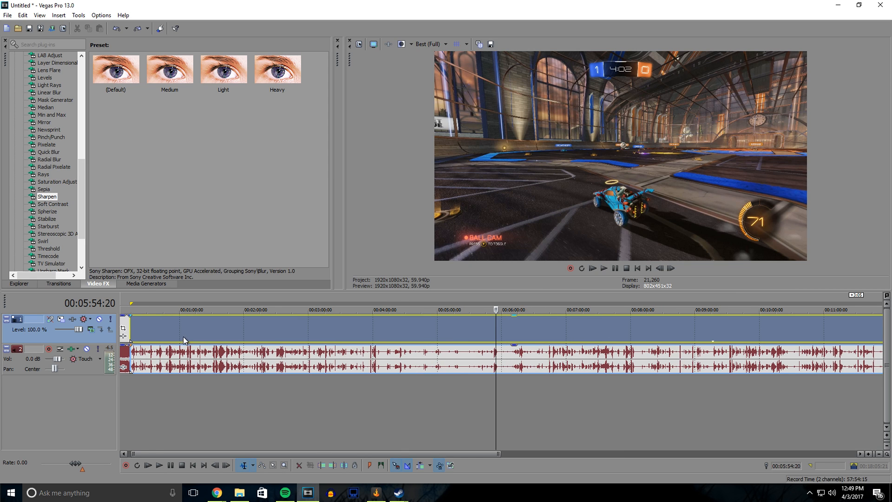
scroll(220, 333, down, 2)
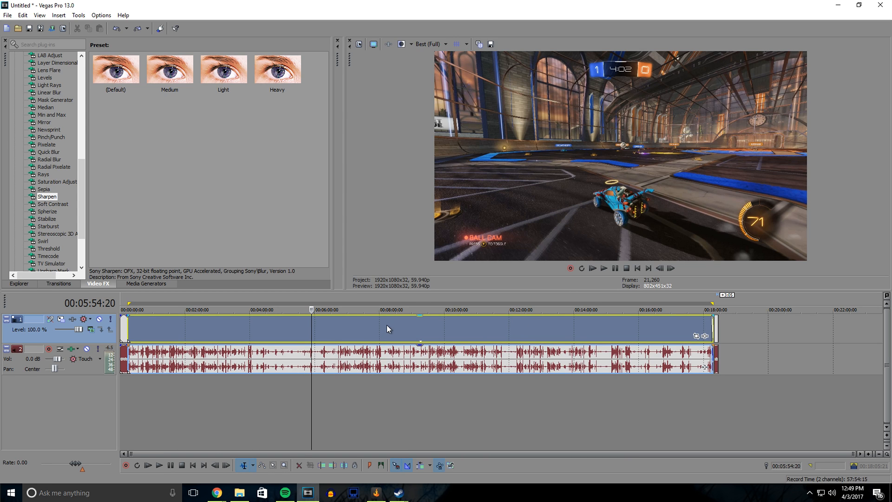
right_click(281, 330)
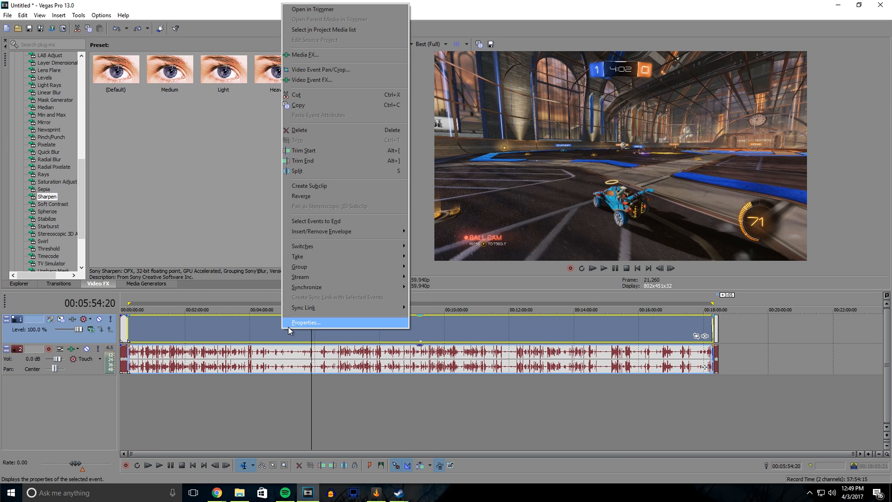
click(294, 322)
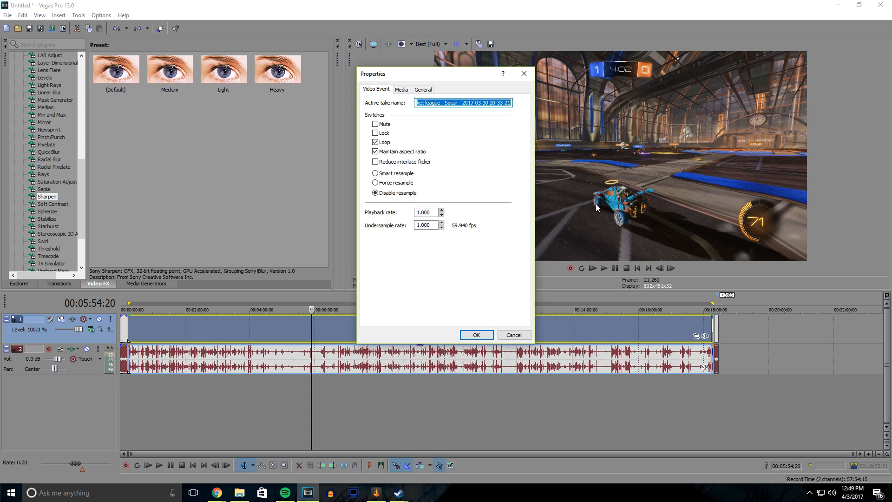
click(375, 175)
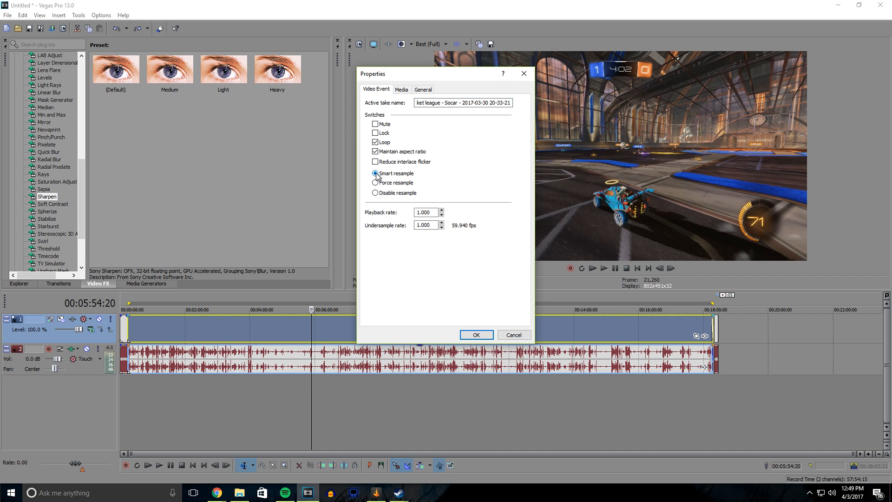
click(476, 335)
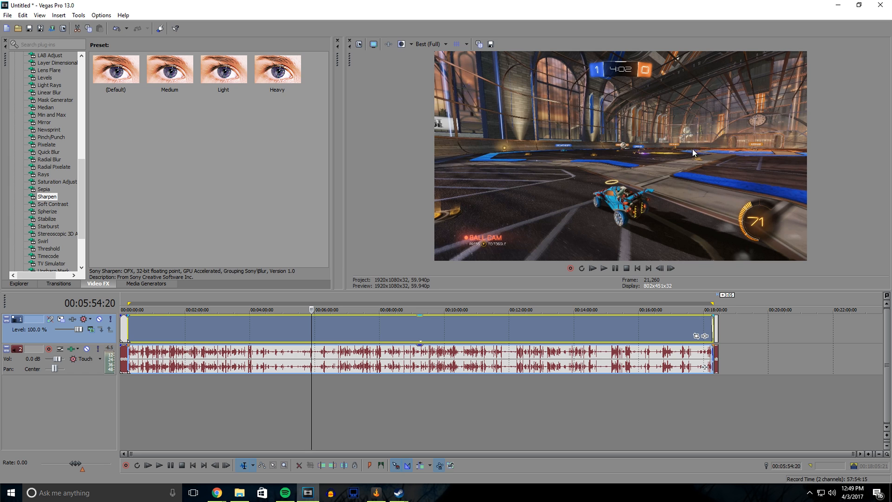
Set the main gameplay video event's resampling mode to Disable resample.
right_click(416, 322)
click(433, 476)
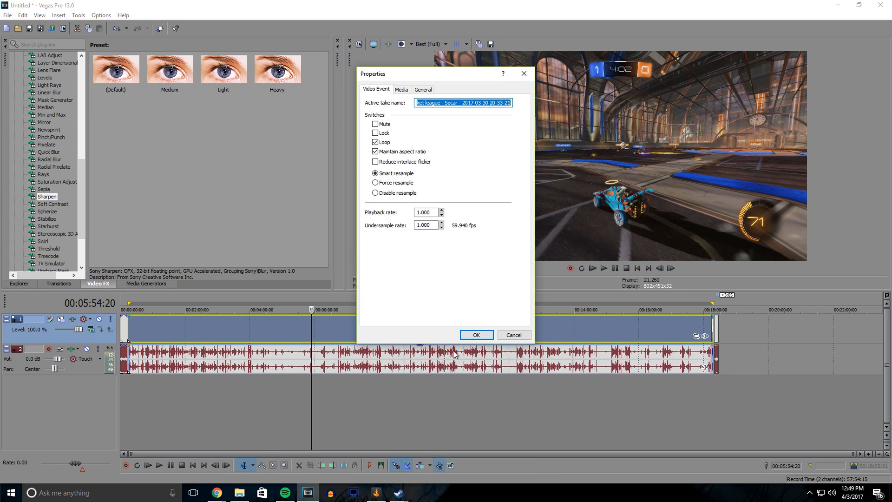
click(375, 193)
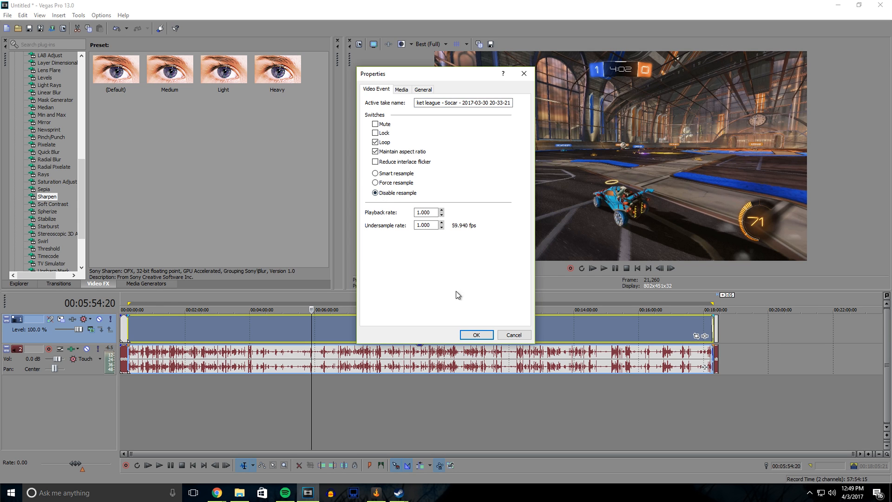
click(478, 334)
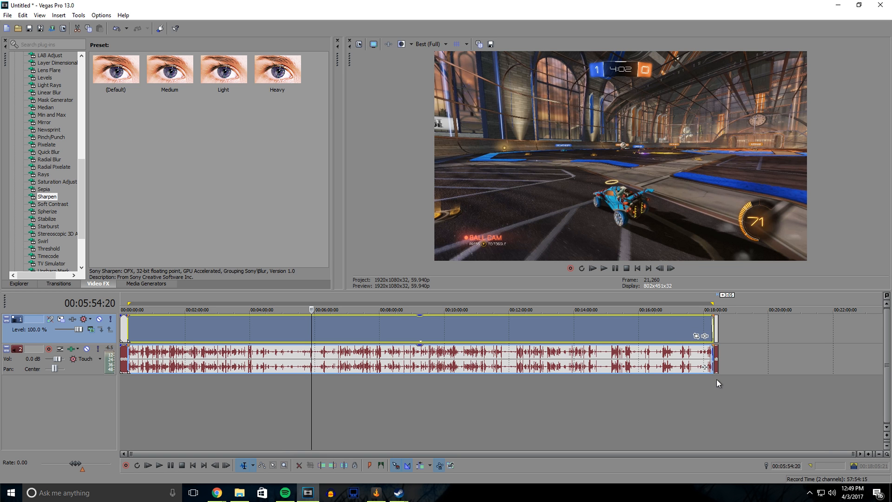
Select the time range spanning the main gameplay clip, review its video event properties, and clear the range.
drag(716, 383, 128, 403)
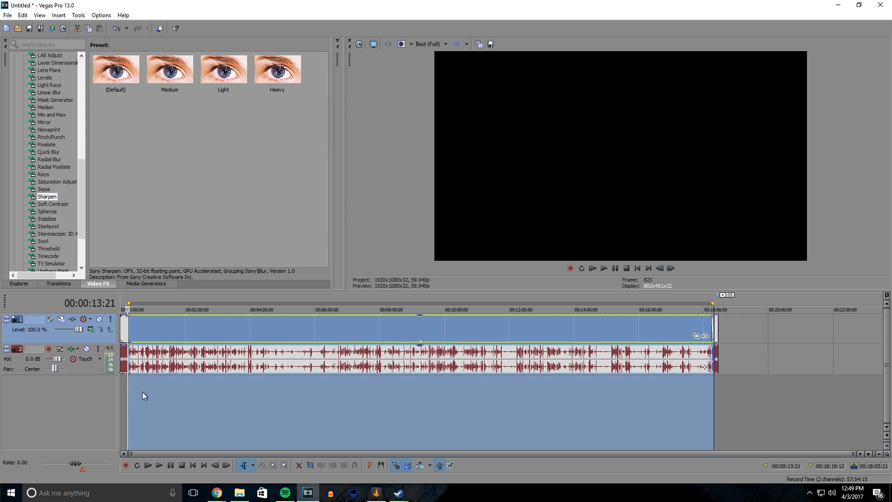
right_click(306, 323)
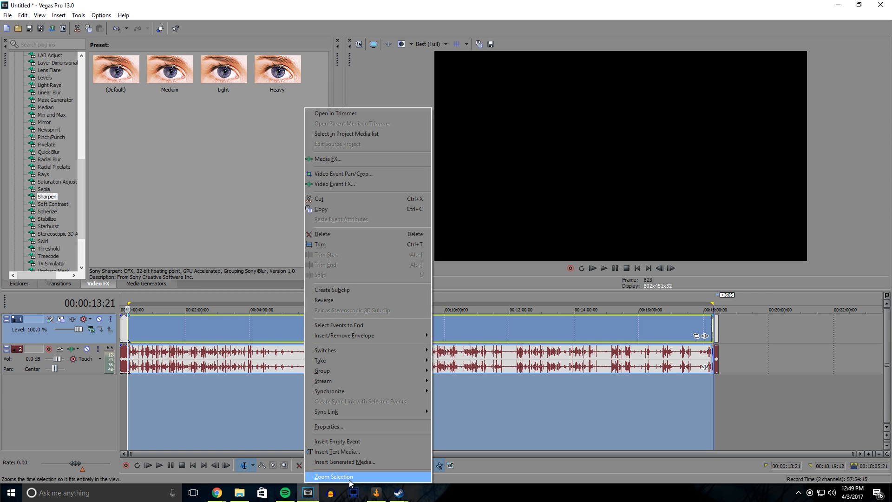
click(339, 426)
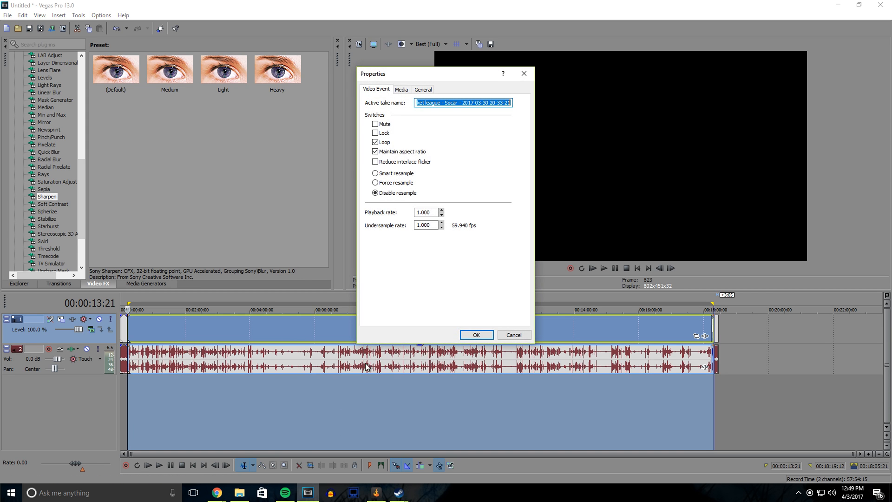
click(471, 336)
click(726, 381)
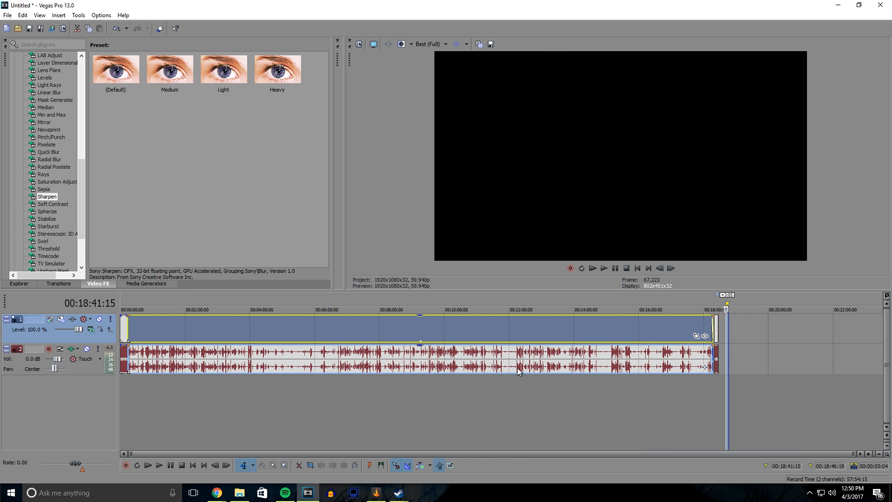
Place the playhead at 00:05:54:01 in the gameplay clip, playing short stretches to reach the frame.
click(305, 338)
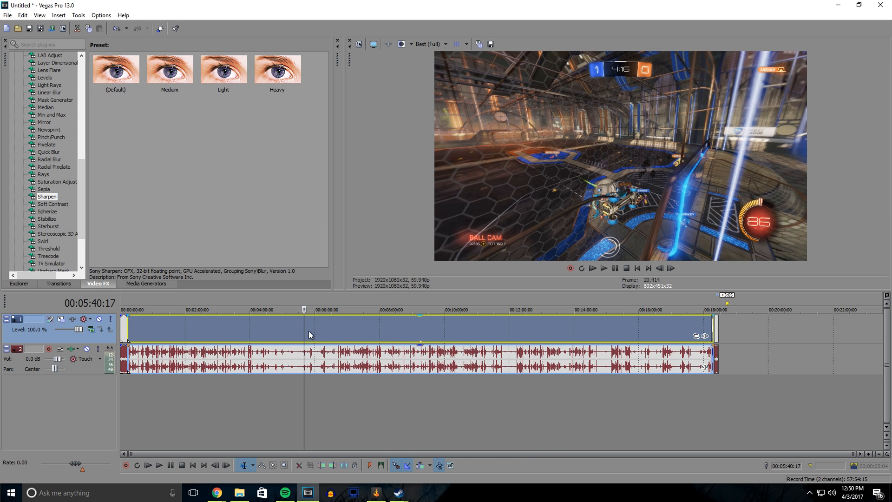
click(292, 333)
click(308, 334)
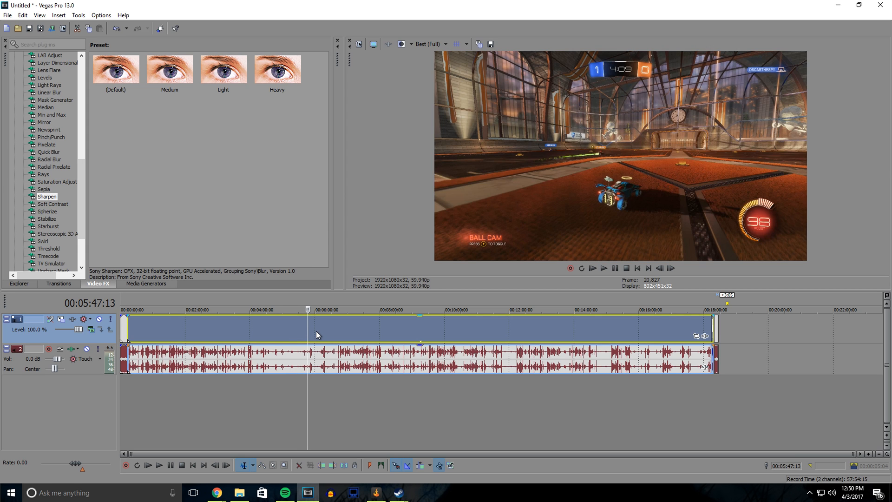
click(317, 333)
click(312, 334)
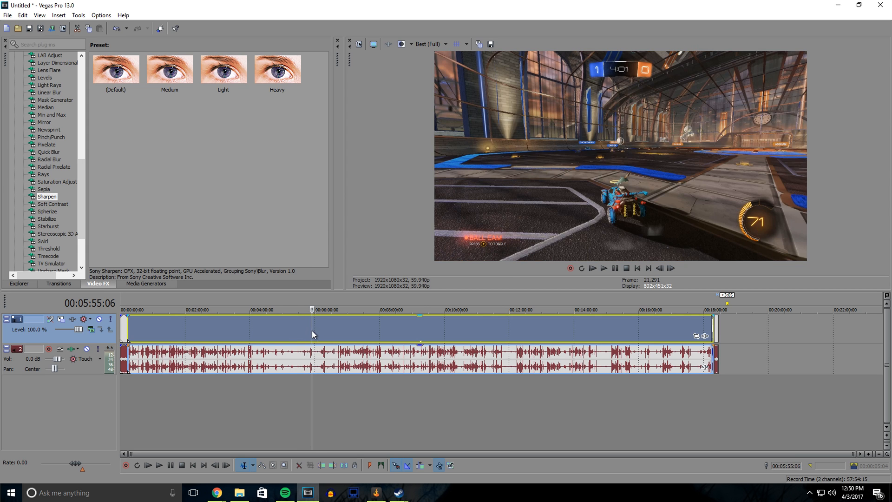
click(313, 331)
click(312, 331)
click(310, 330)
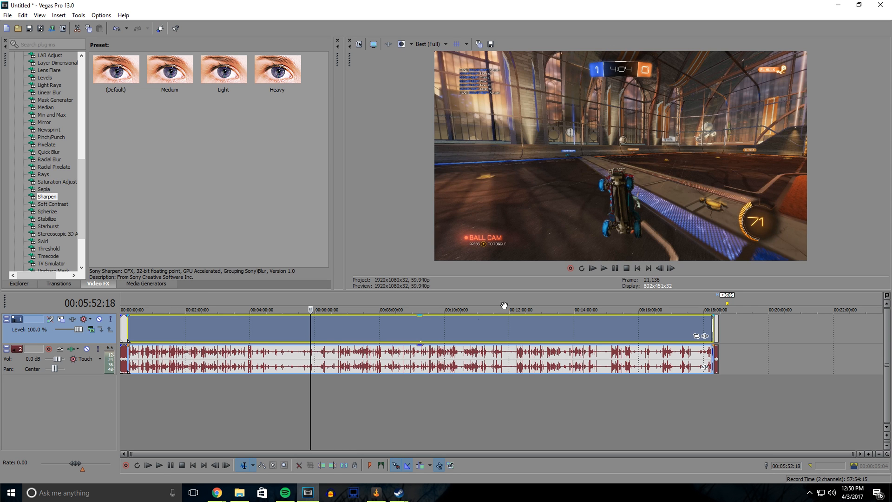
click(604, 268)
click(614, 268)
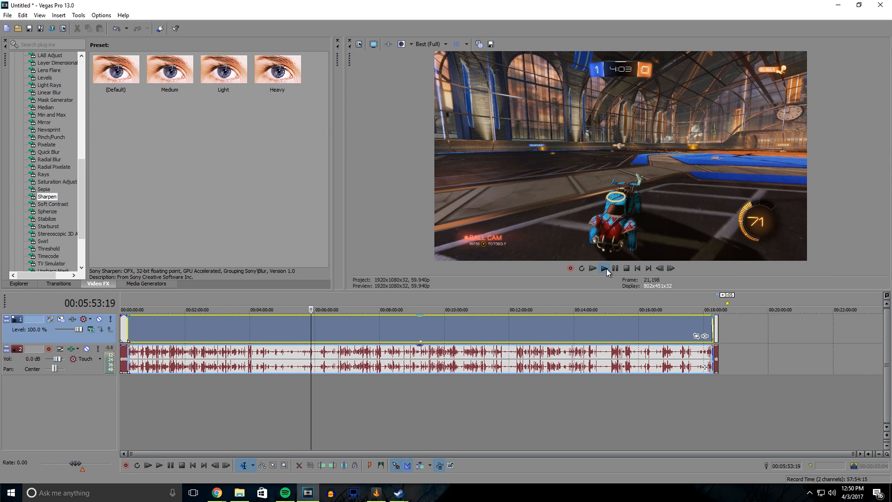
click(605, 269)
click(614, 269)
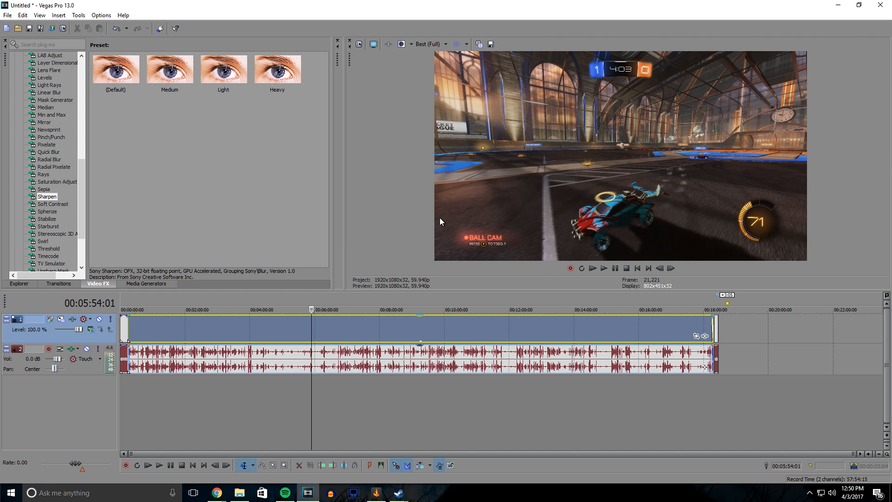
right_click(357, 312)
click(293, 225)
scroll(39, 103, up, 3)
scroll(39, 103, up, 7)
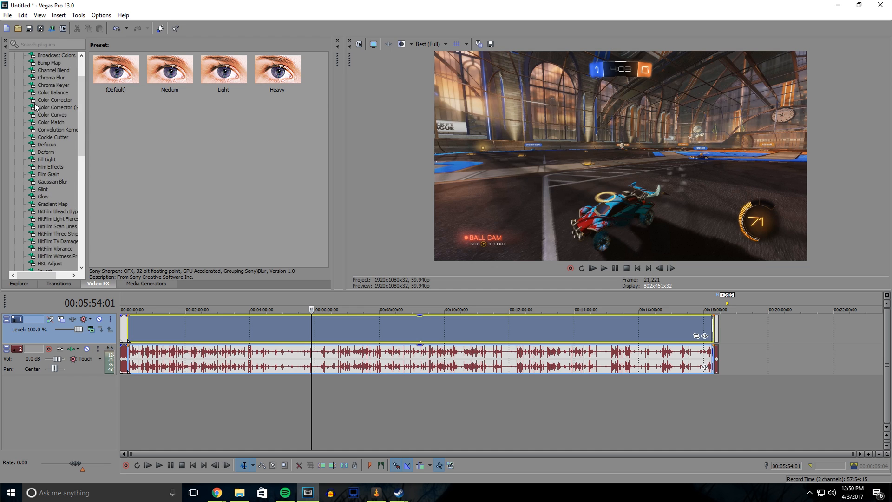
click(32, 283)
click(59, 283)
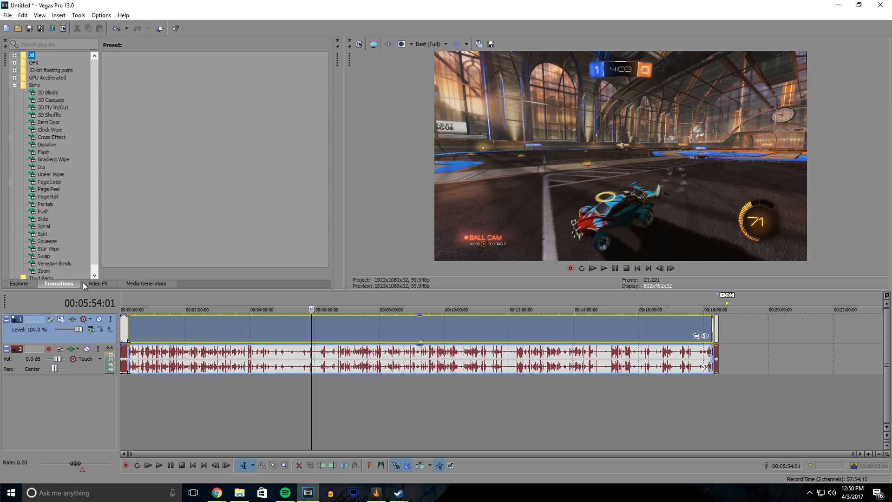
Apply the default Sharpen video effect to the main gameplay event and set its sharpen amount to 0.05.
click(96, 283)
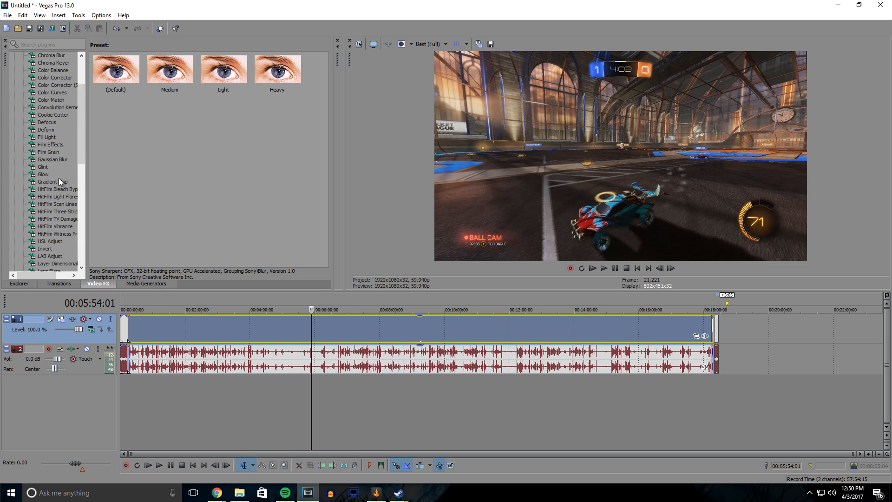
scroll(60, 181, up, 2)
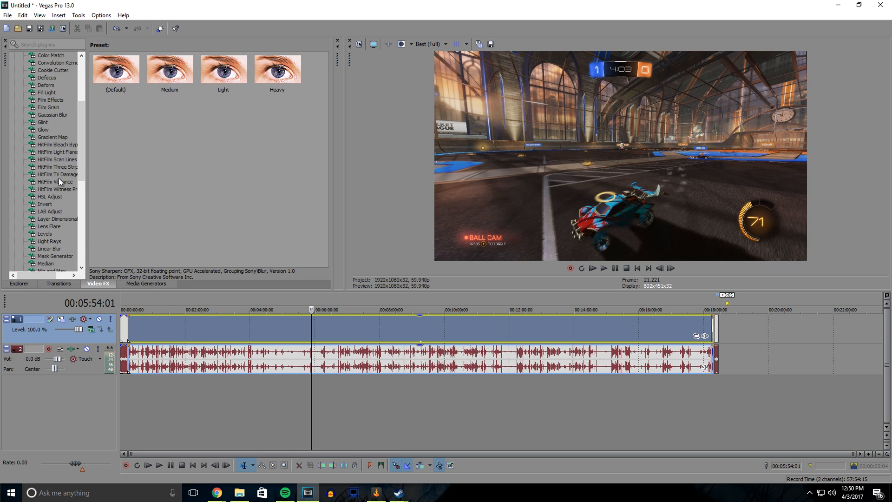
scroll(58, 181, down, 10)
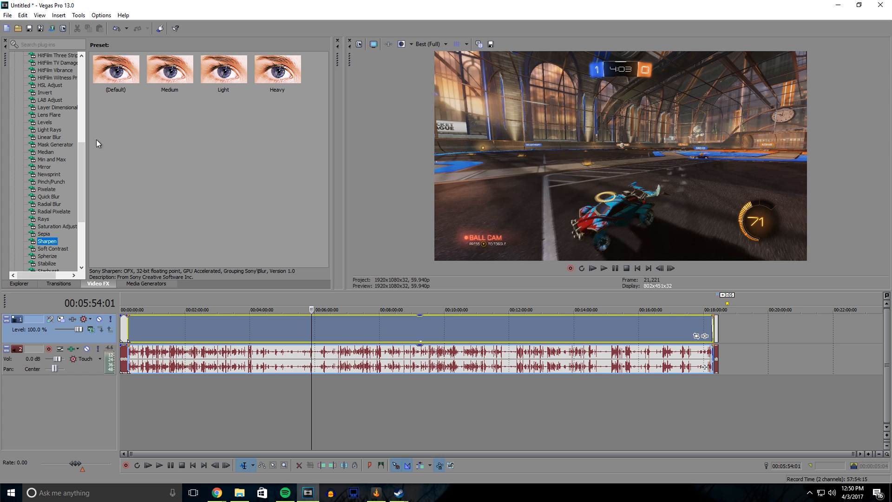
drag(115, 74, 260, 291)
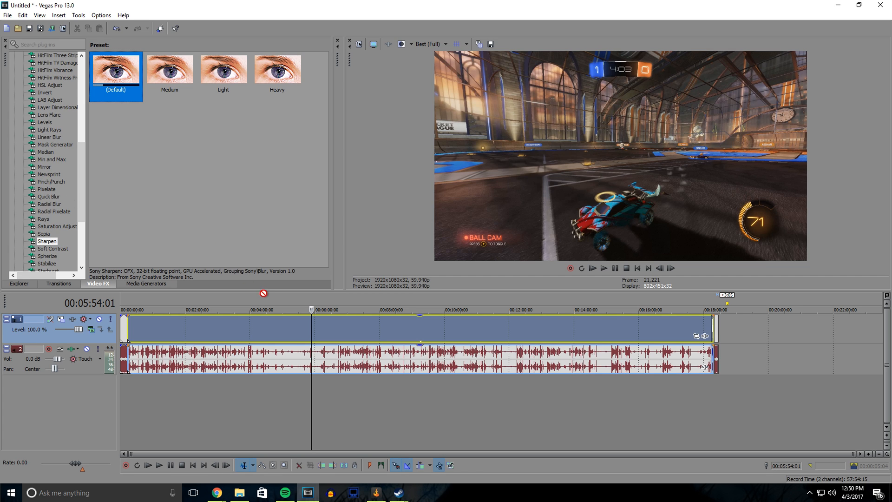
drag(278, 331, 278, 331)
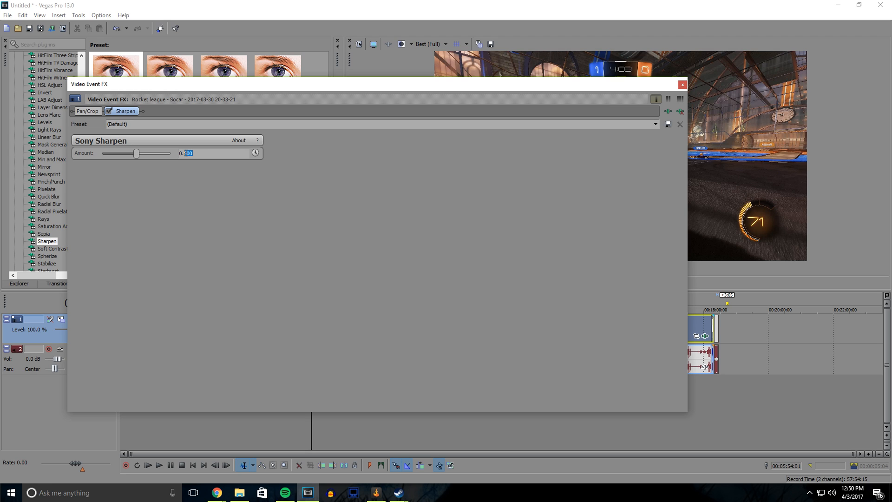
text(05)
click(682, 84)
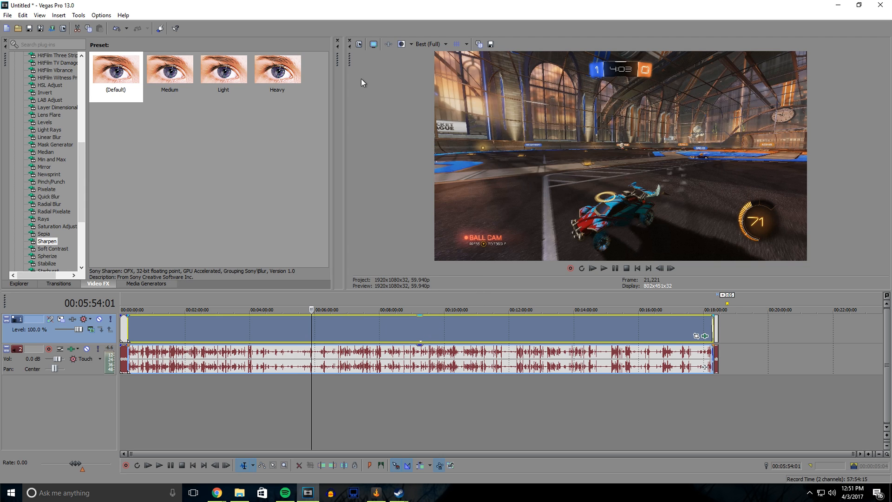
Review the project's video properties without changing them.
click(356, 44)
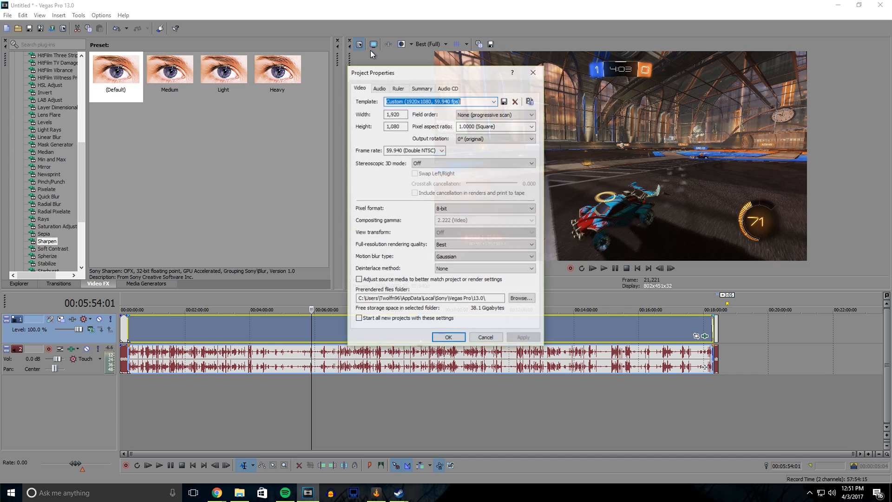
click(535, 73)
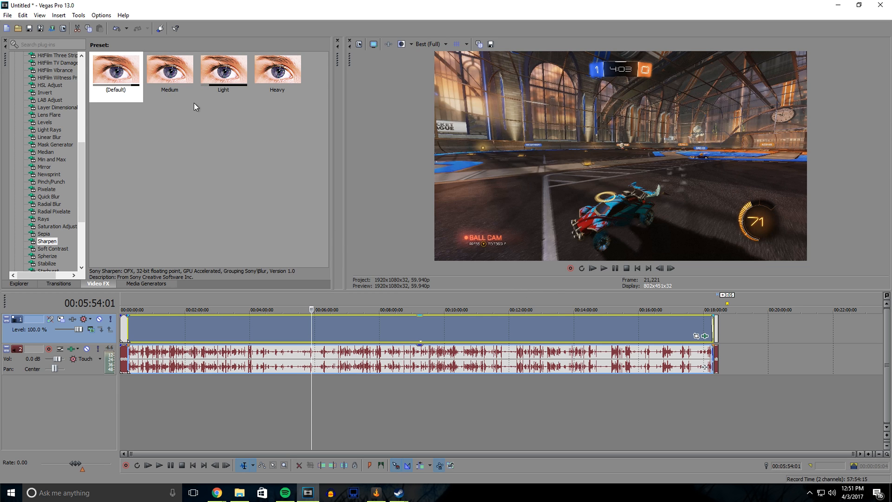
Start a Render As export, show all output templates, and select the MainConcept AVC/AAC template named render.
click(5, 15)
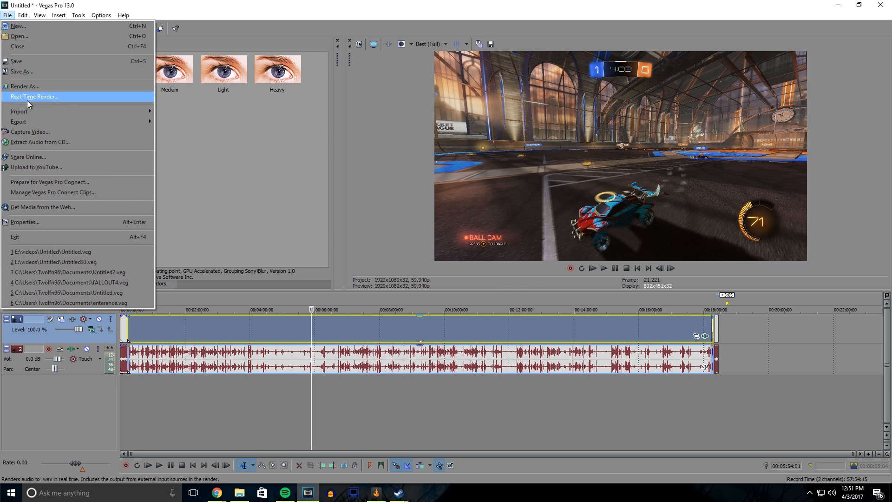
click(24, 87)
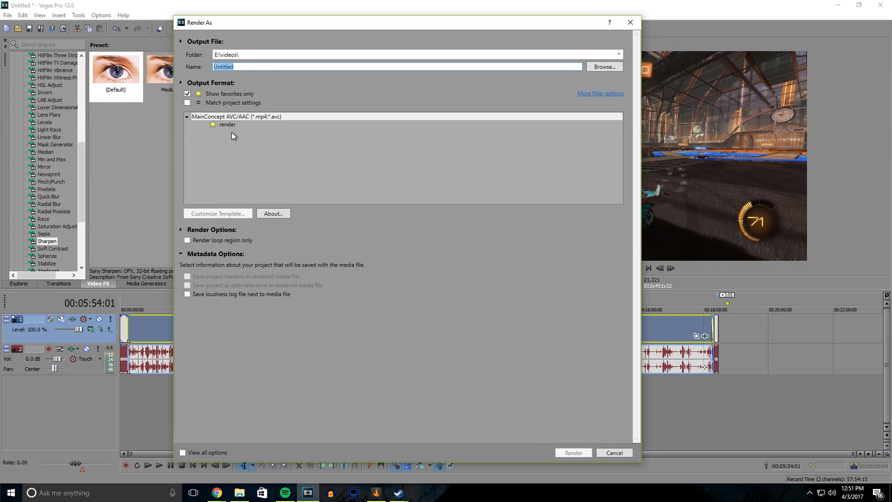
click(231, 126)
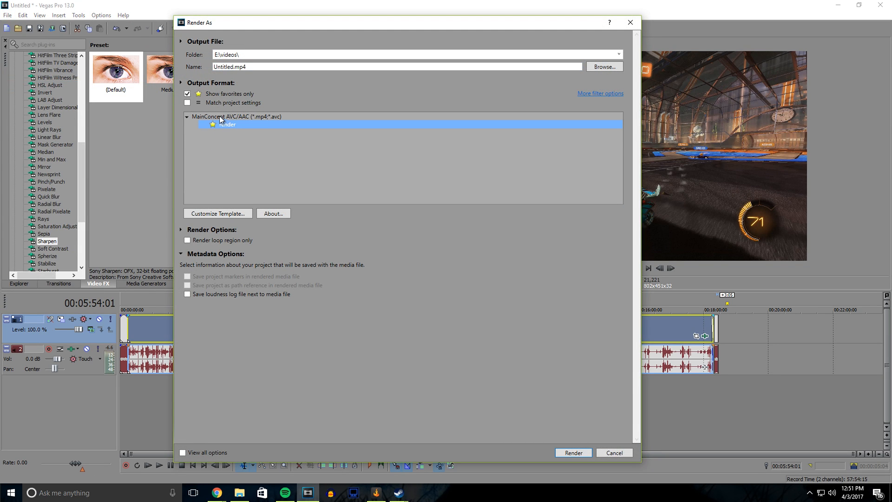
click(188, 94)
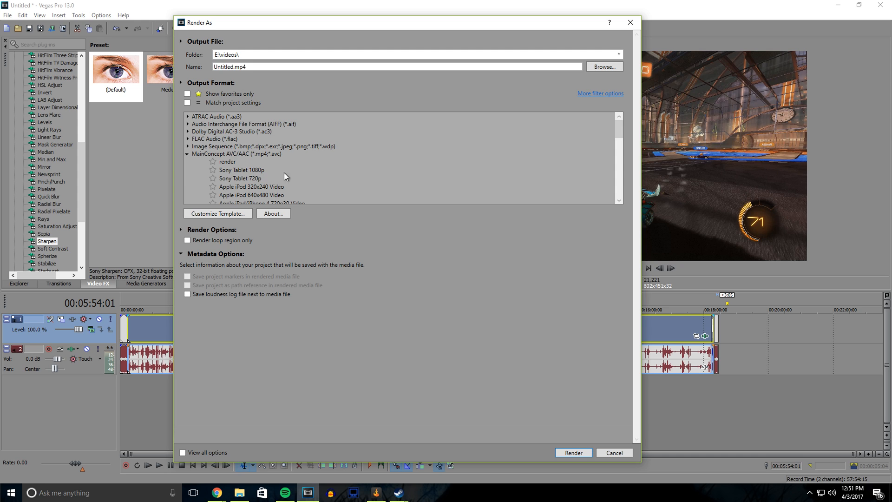
mouse_move(620, 130)
mouse_down()
mouse_move(623, 156)
mouse_move(623, 146)
mouse_up()
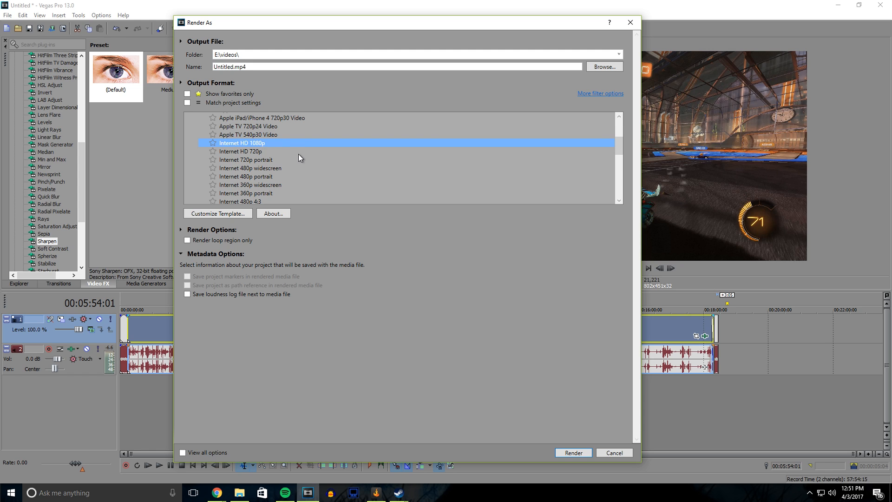
scroll(448, 150, down, 8)
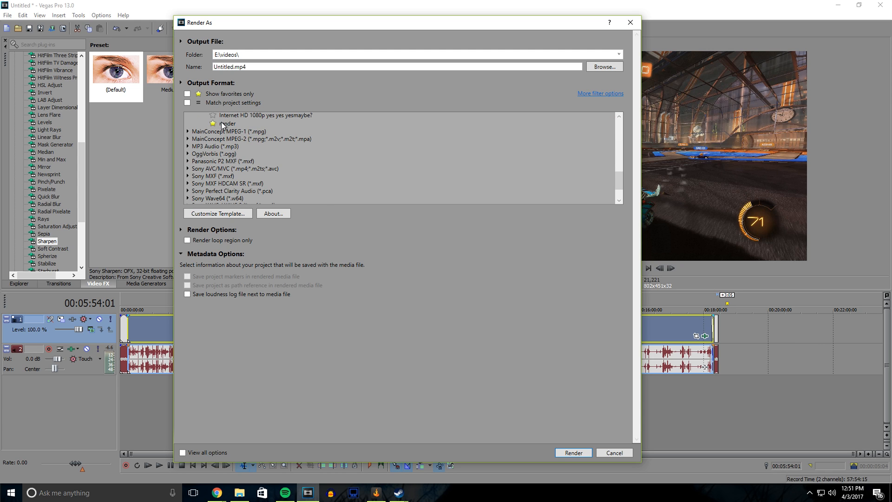
Customize the render template's video settings, choosing Render using CUDA if available as the encode mode.
click(224, 213)
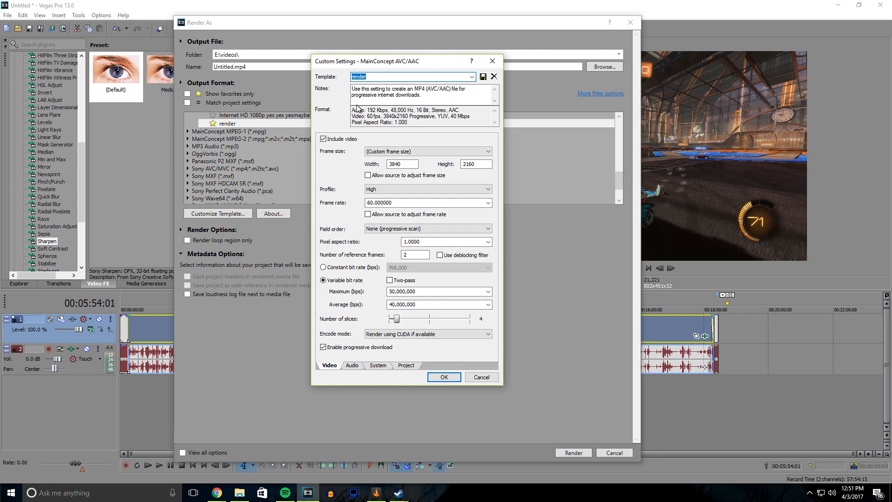
click(404, 152)
click(336, 172)
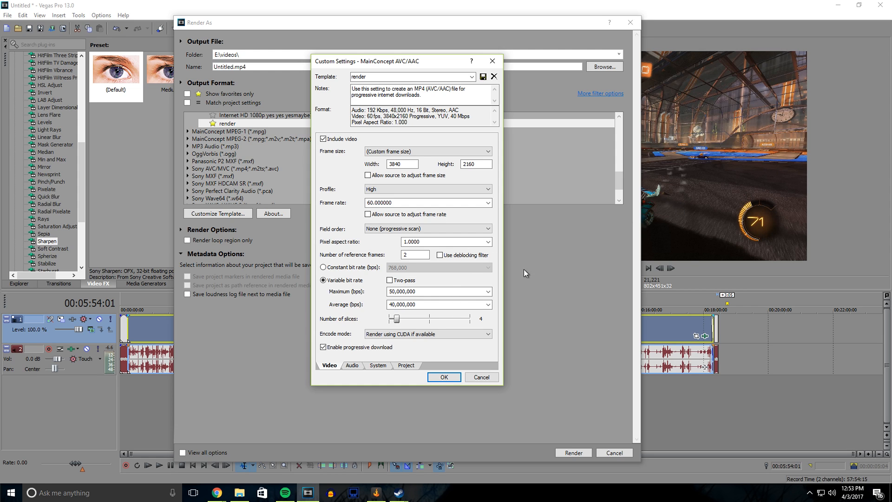
click(420, 334)
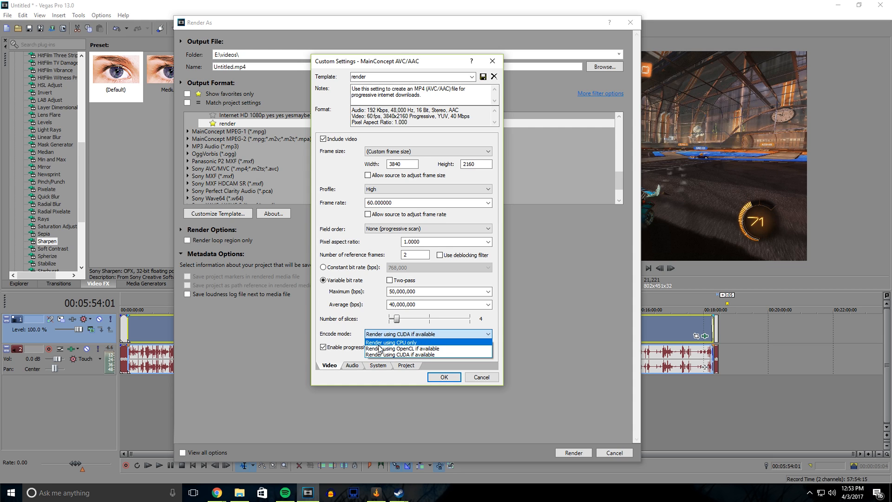
click(393, 356)
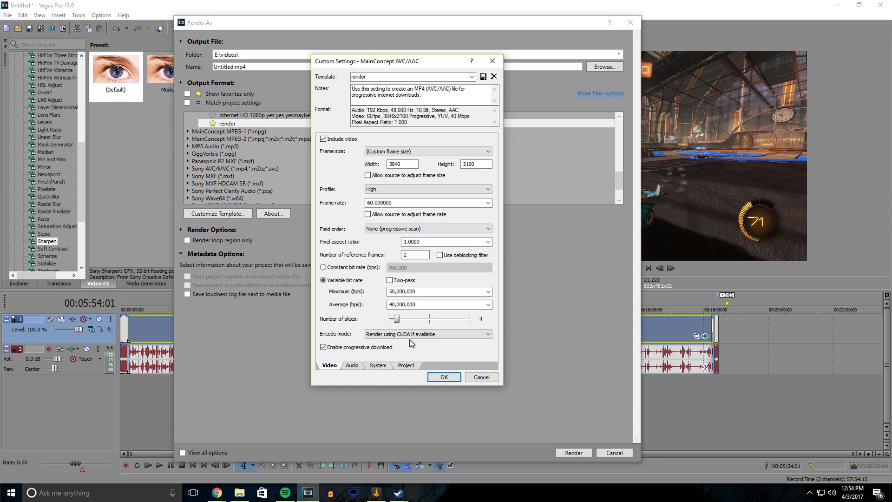
Review the template's audio settings and check the USB microphone's default recording format in the Windows sound properties.
click(352, 366)
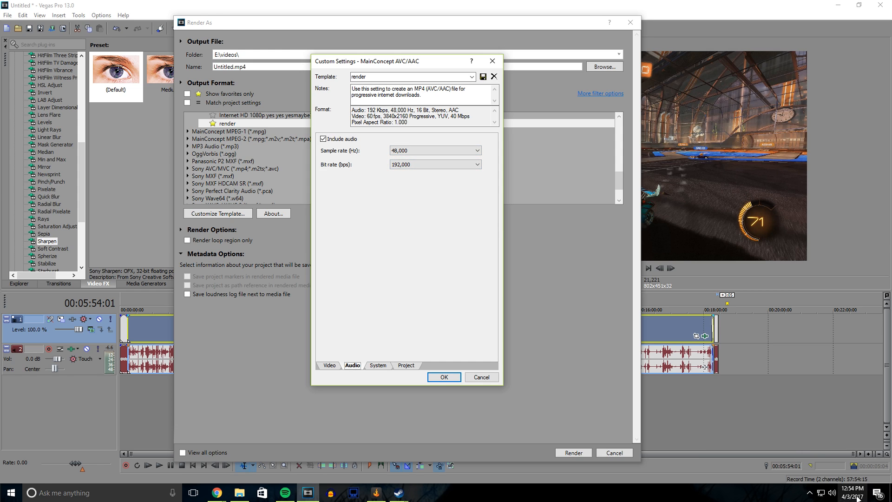
right_click(831, 492)
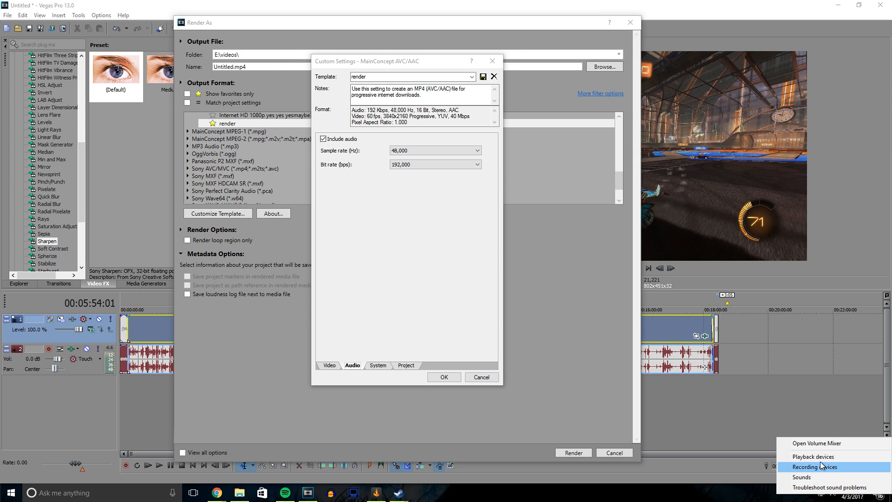
click(821, 468)
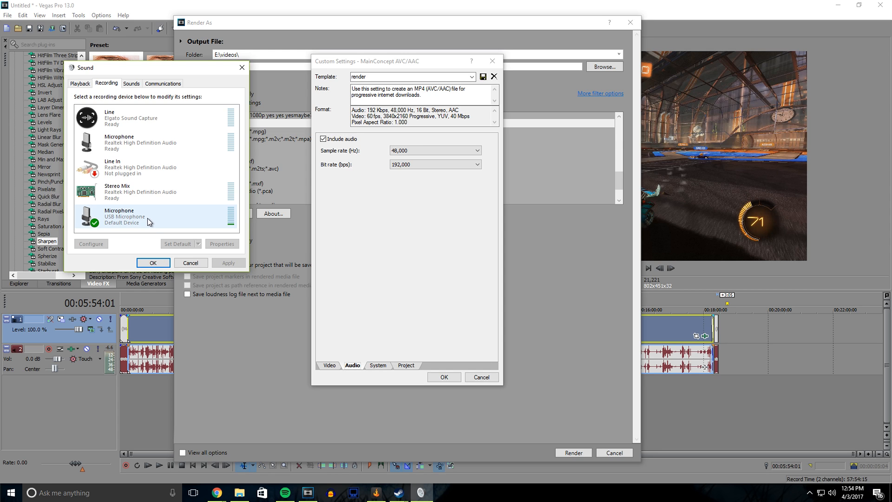
right_click(117, 218)
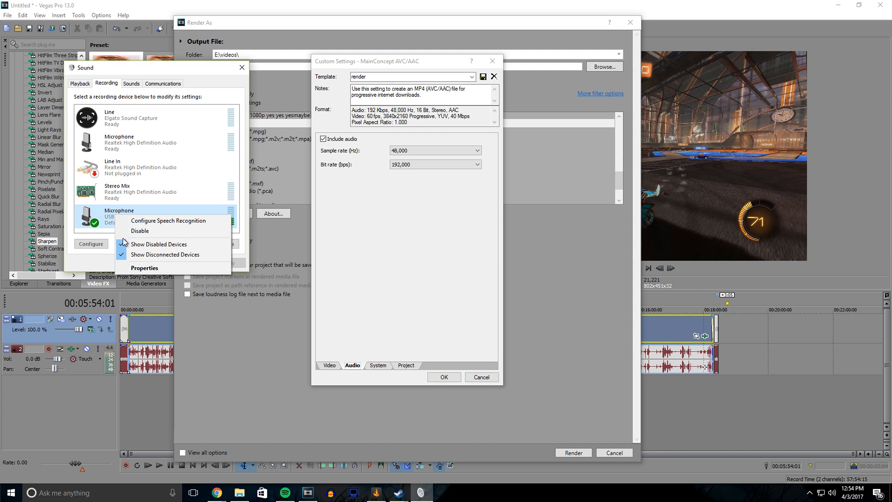
click(141, 267)
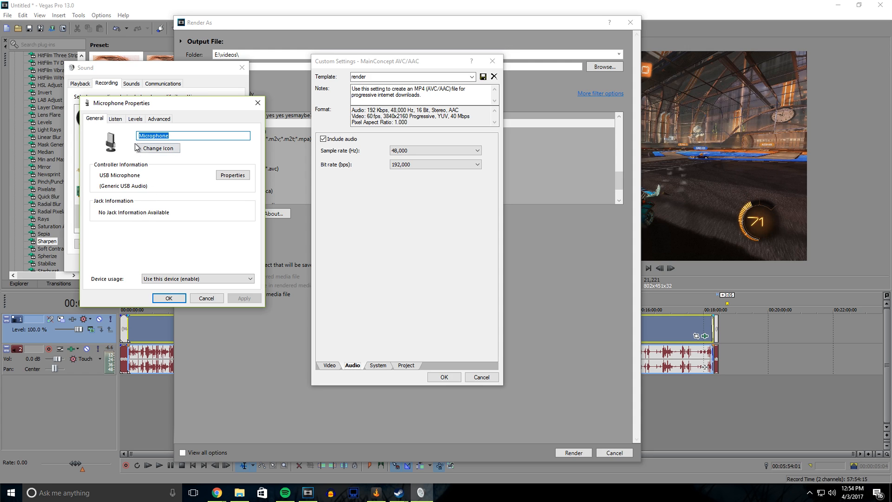
click(157, 120)
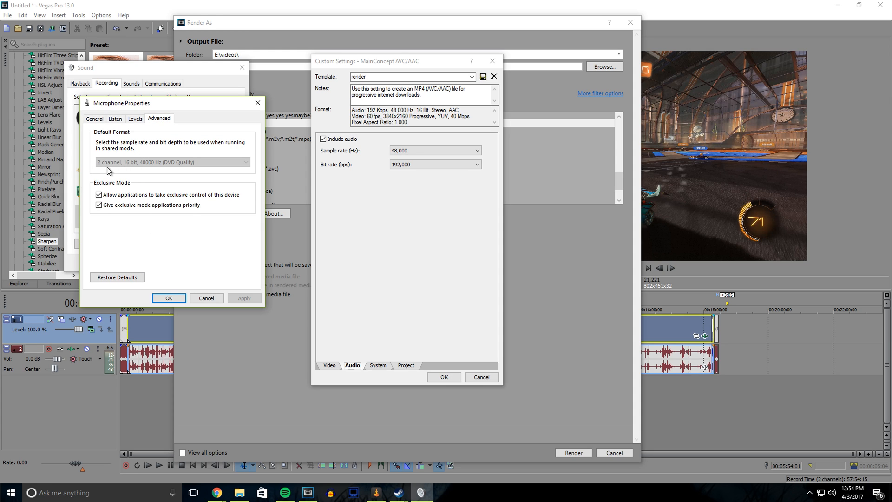
click(257, 102)
click(242, 68)
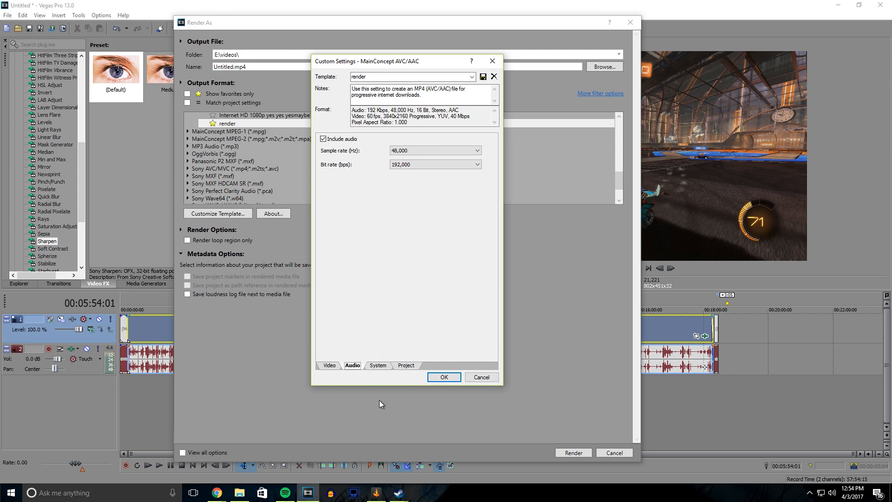
Check the GPU in the template's system settings, set the video rendering quality to Best, and accept the custom settings.
click(378, 365)
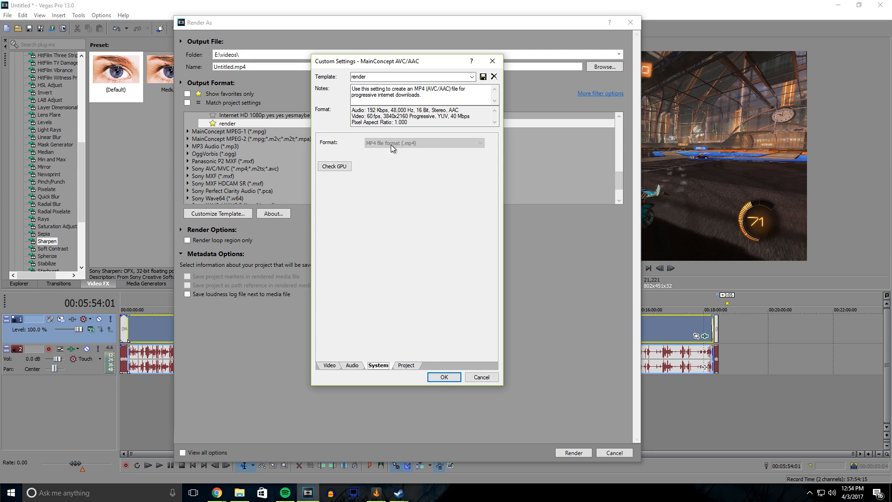
click(329, 167)
click(406, 365)
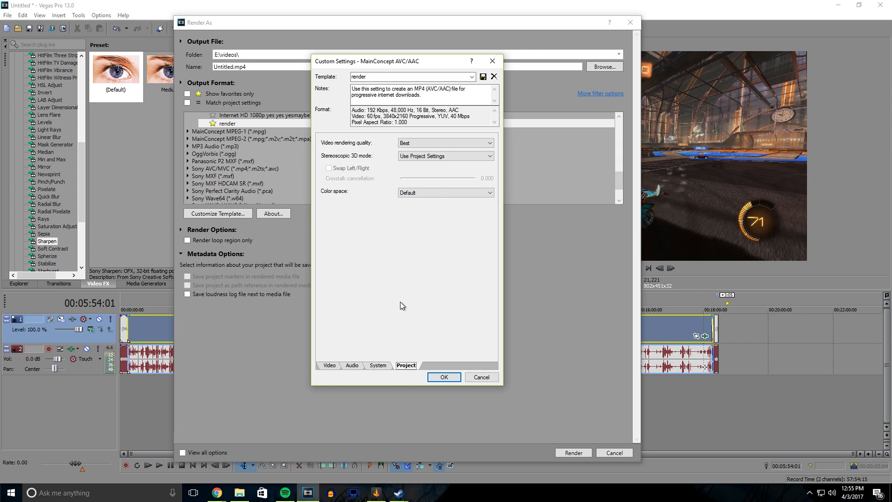
click(426, 144)
click(424, 177)
click(439, 378)
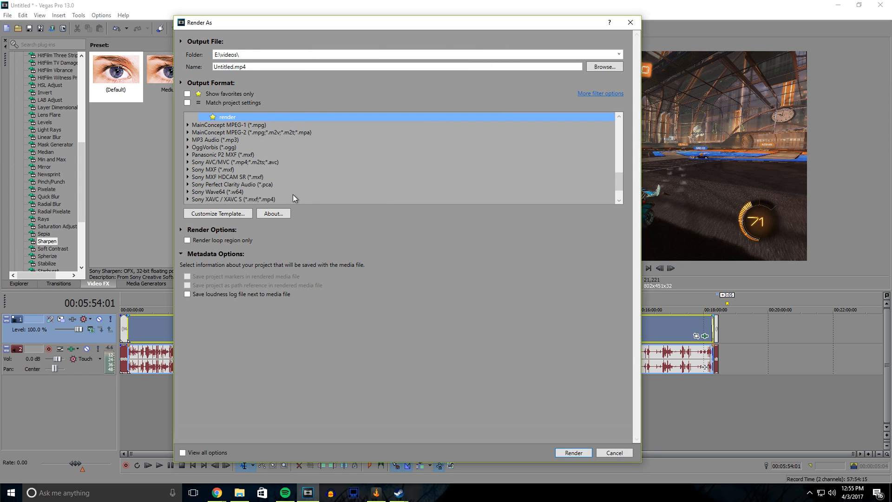
Limit the output formats to favorites only and select the render template.
scroll(296, 196, up, 2)
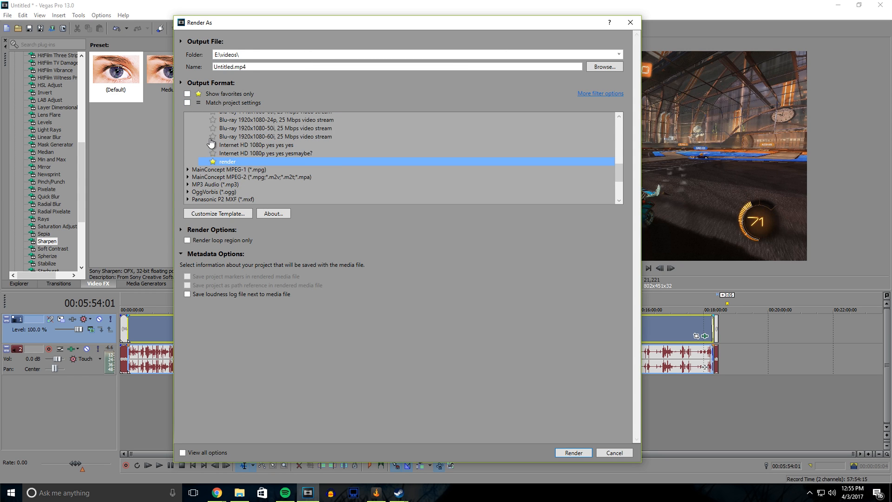
click(187, 94)
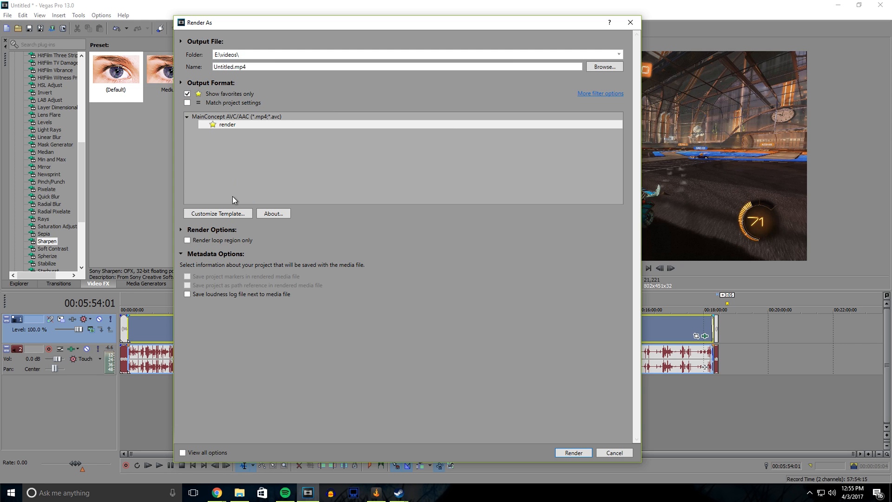
click(221, 127)
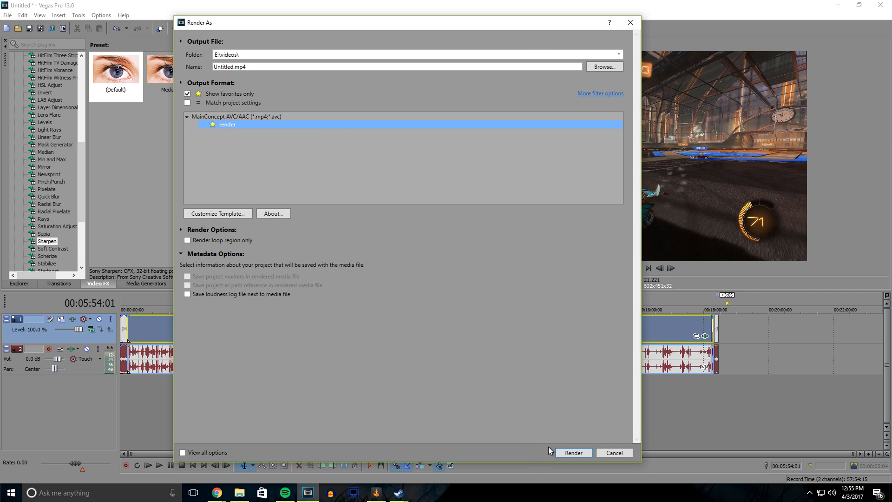